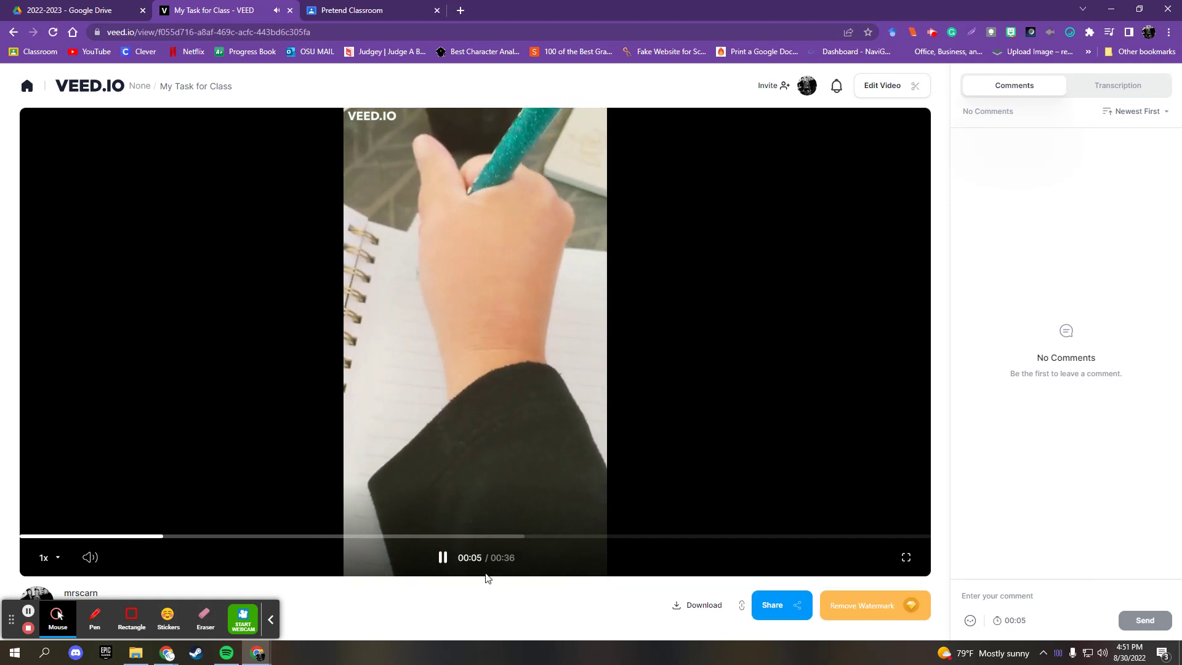
- Pause the 'My Task for Class' video on its opening title
left_click(476, 342)
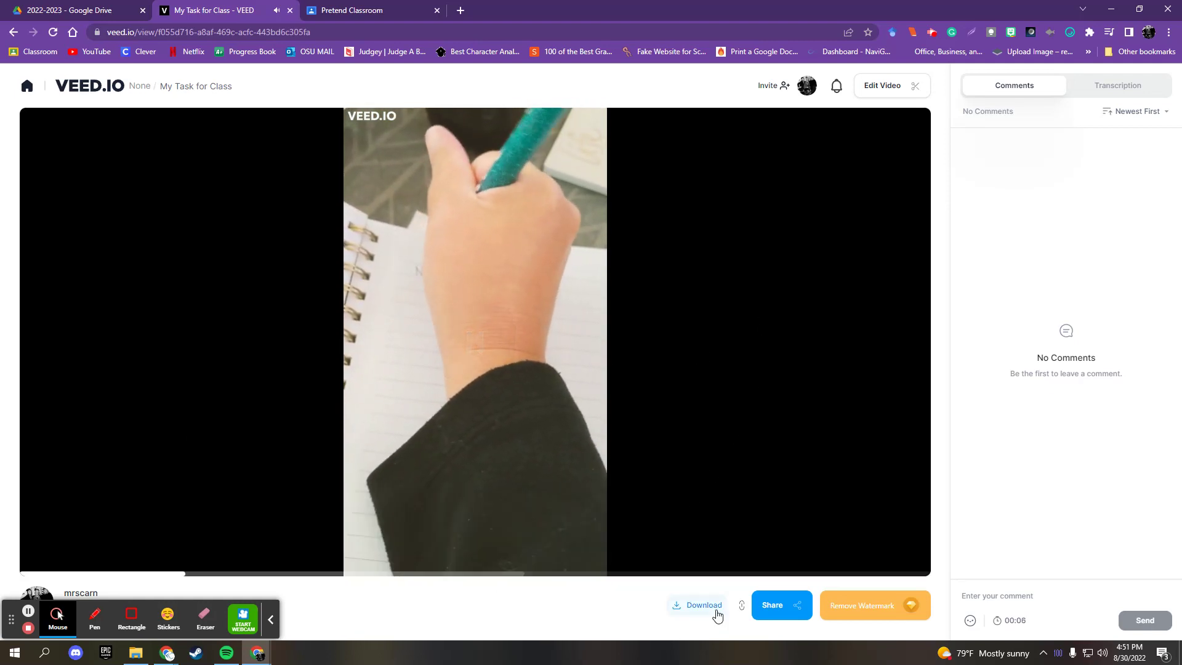
- Download 'My Task for Class' from VEED as an MP4 file
left_click(702, 606)
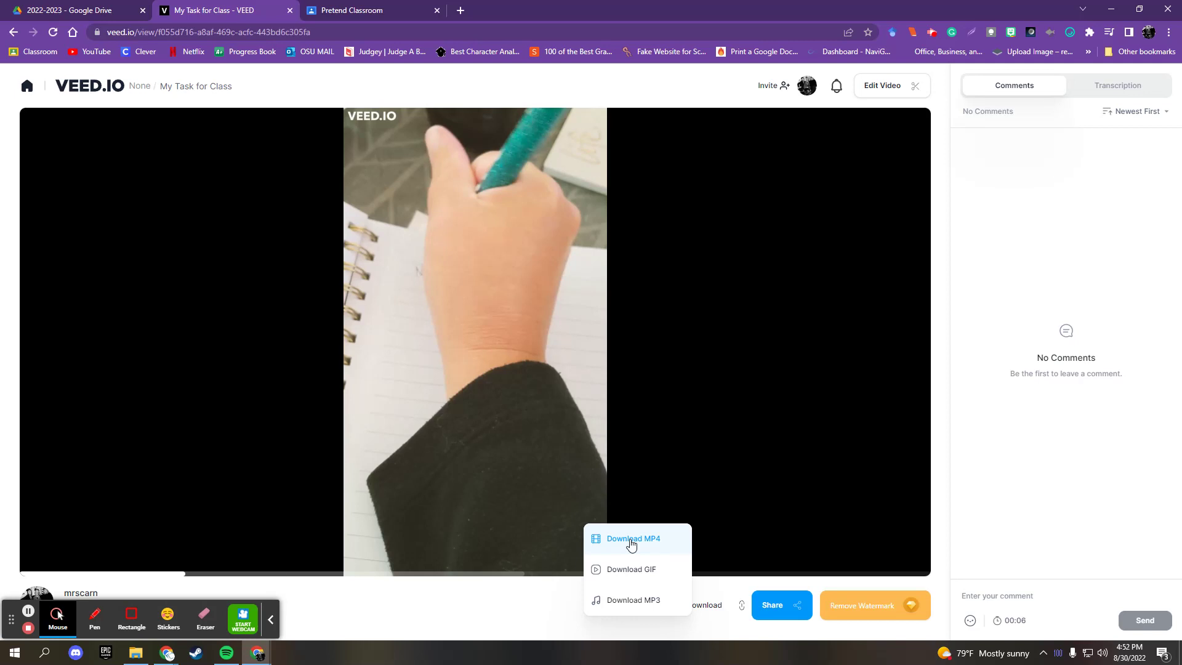
left_click(633, 540)
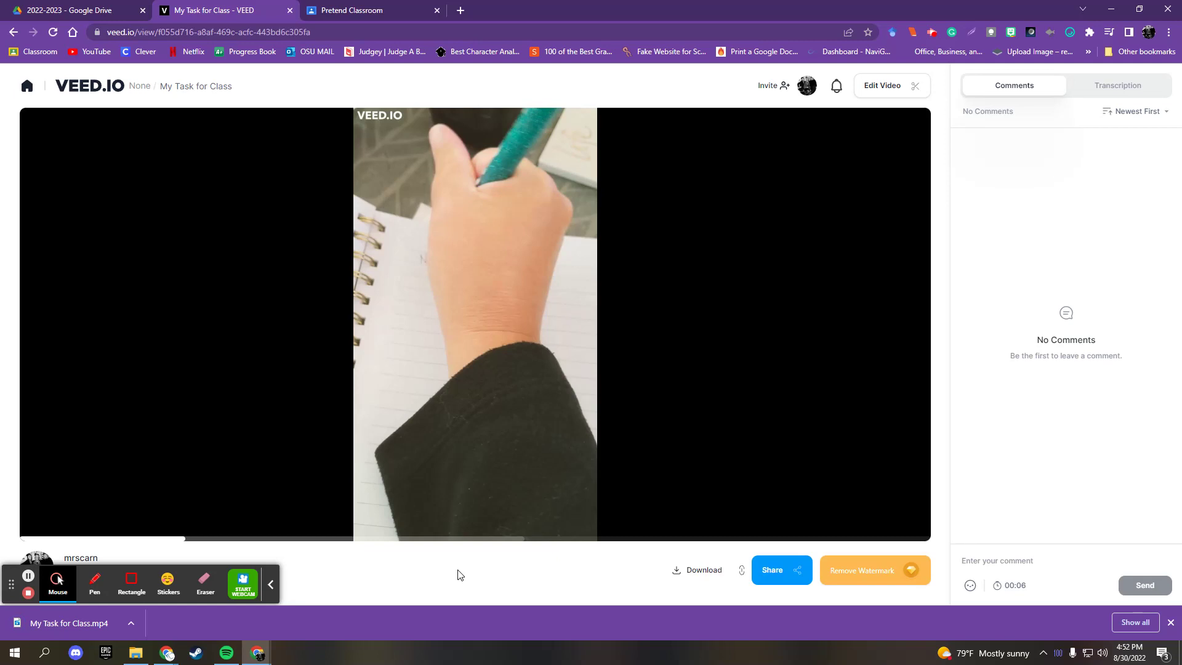
- Open 'Video Project for Class' in Pretend Classroom and show the add-work options
left_click(356, 10)
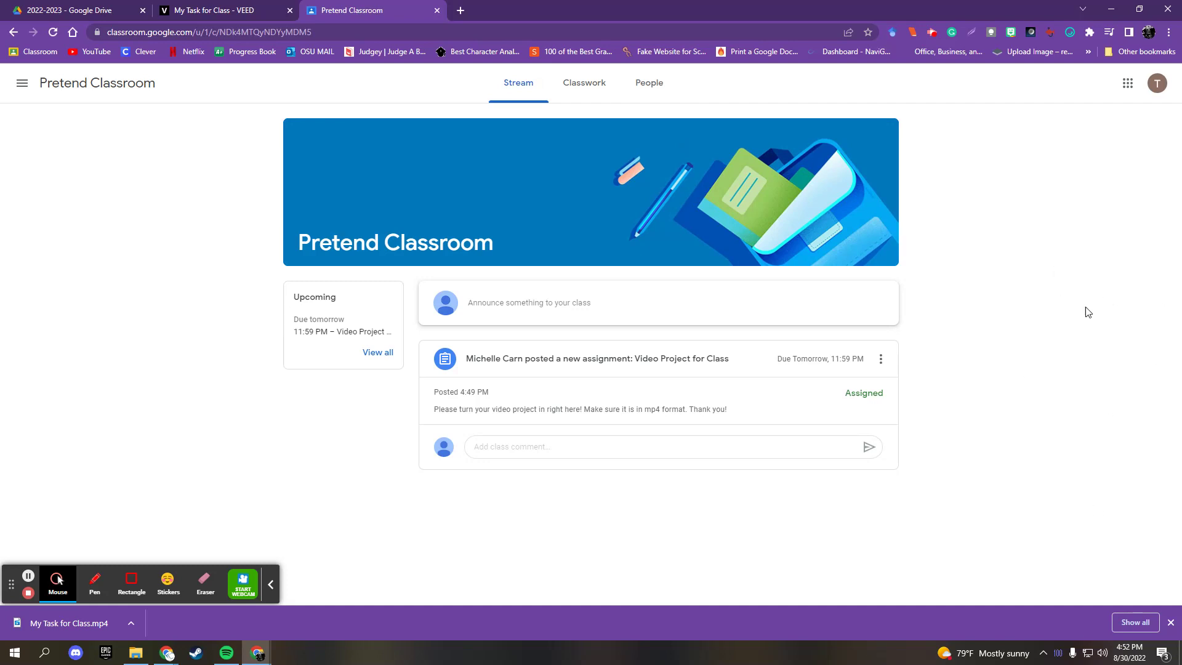
left_click(619, 359)
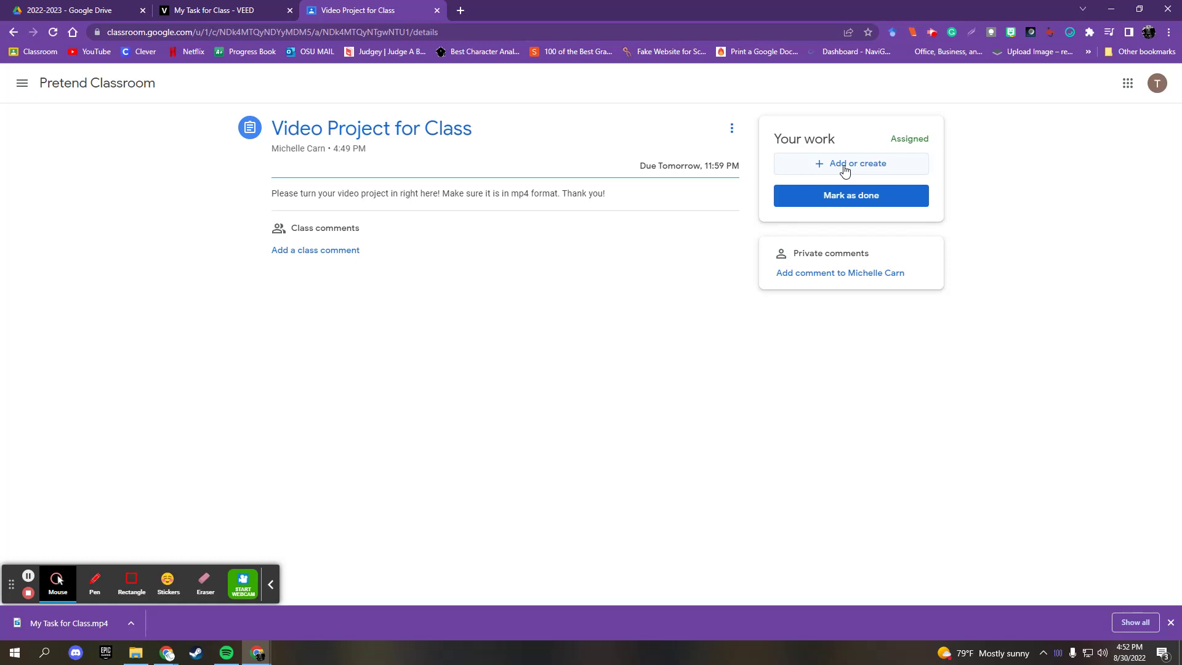
left_click(850, 168)
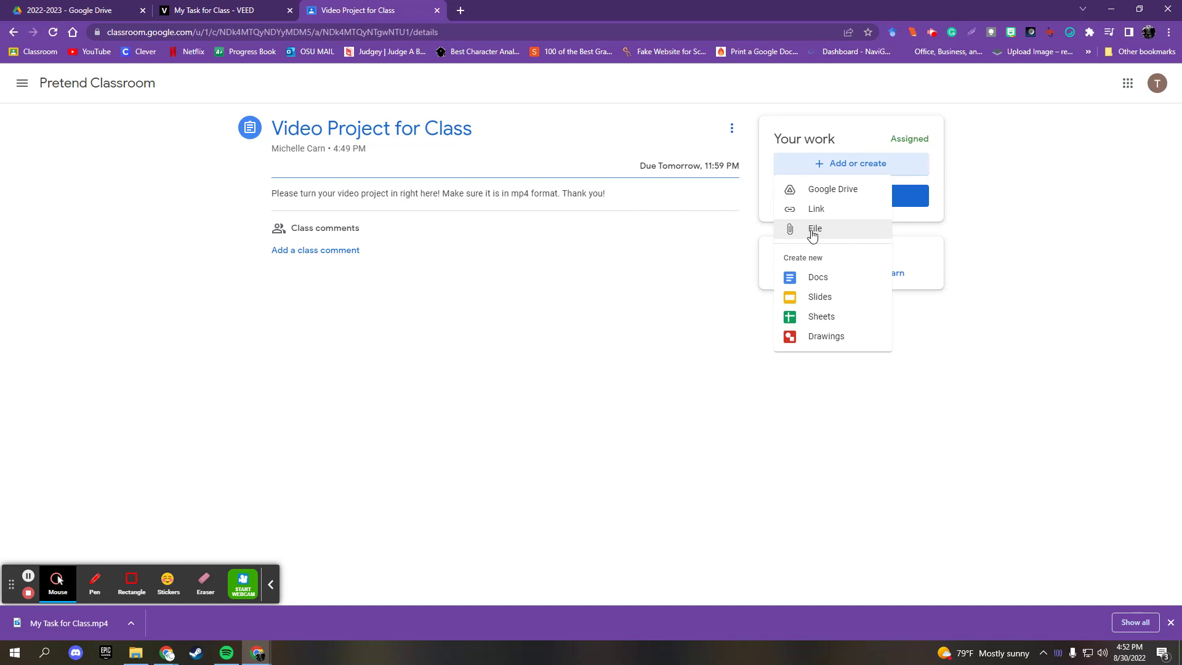
- Upload 'My Task for Class' from Downloads as the assignment attachment
left_click(813, 231)
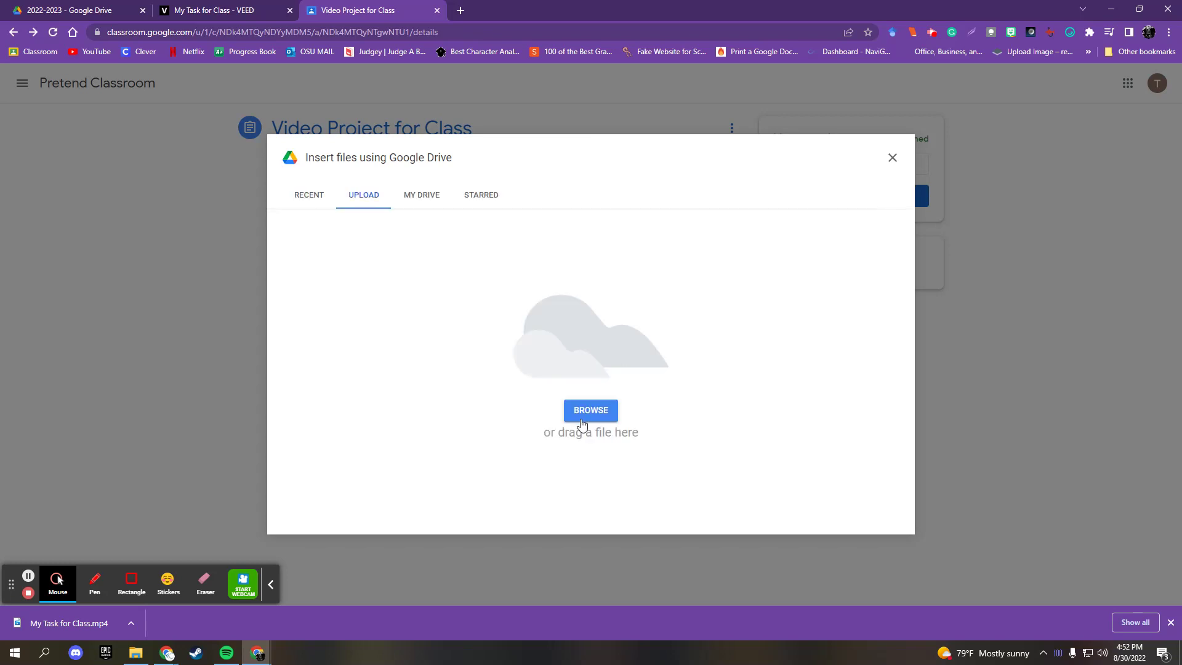
left_click(591, 410)
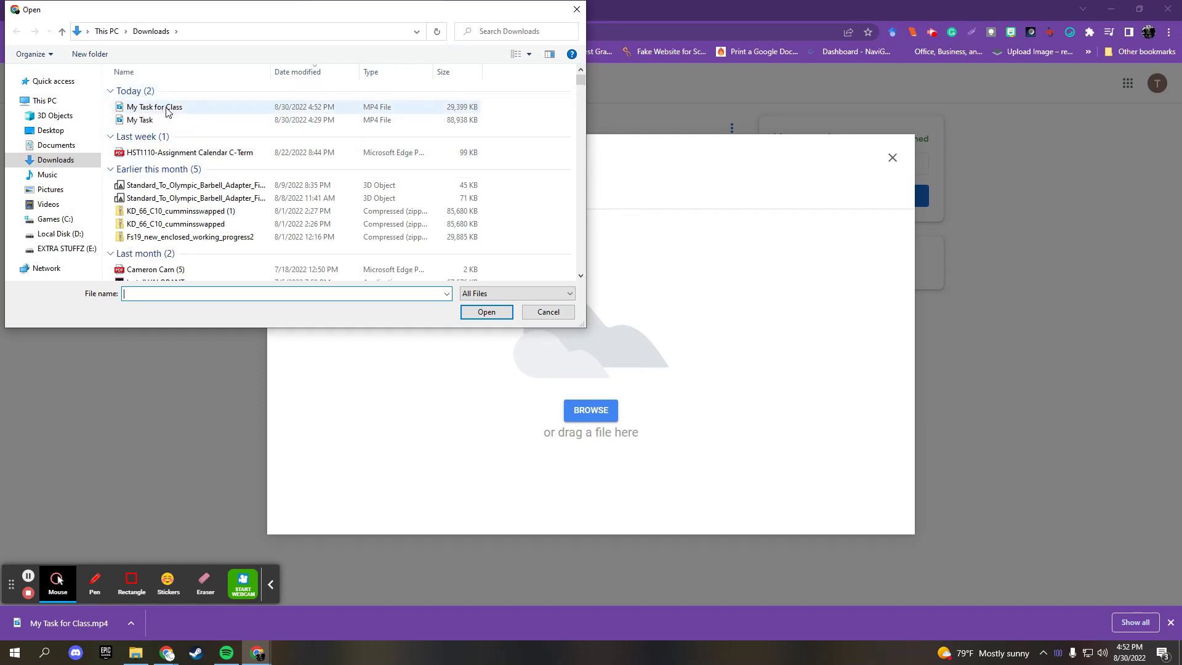
double_click(169, 111)
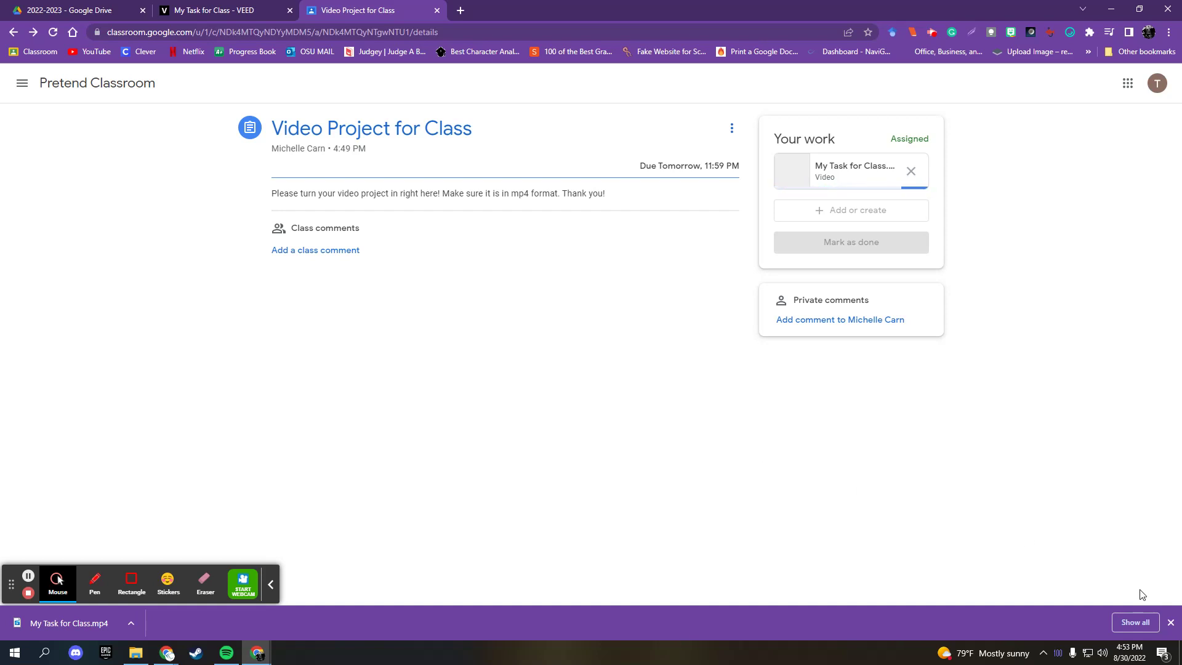
- Dismiss the downloads bar and confirm turning in the assignment
left_click(1172, 625)
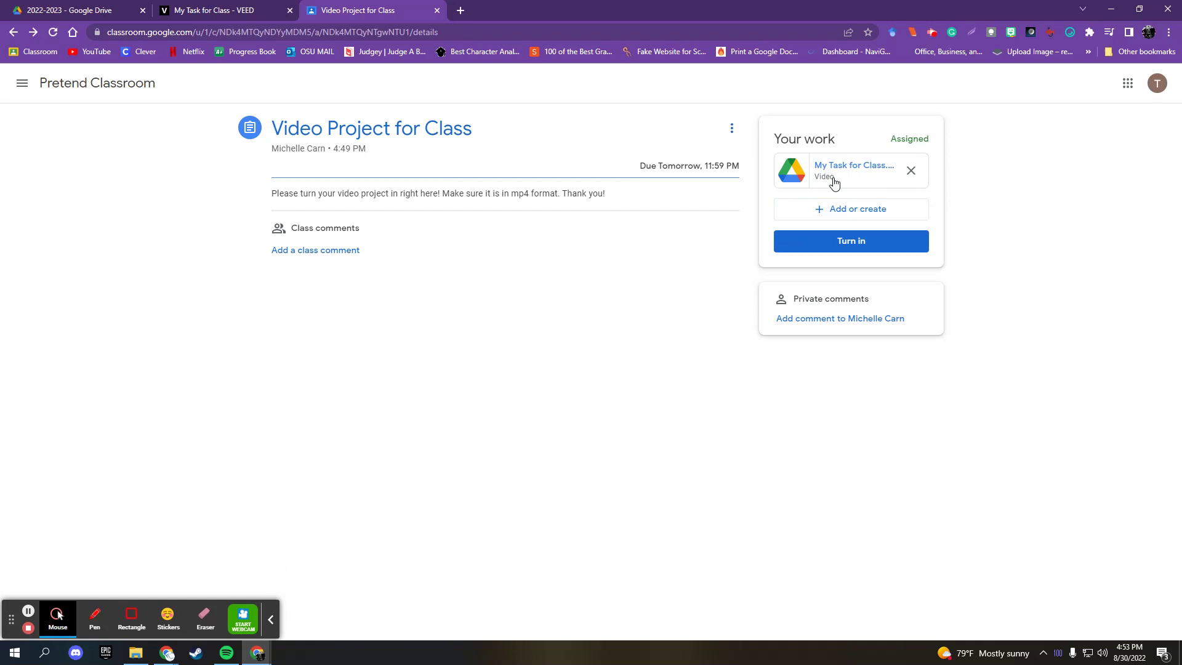
left_click(850, 242)
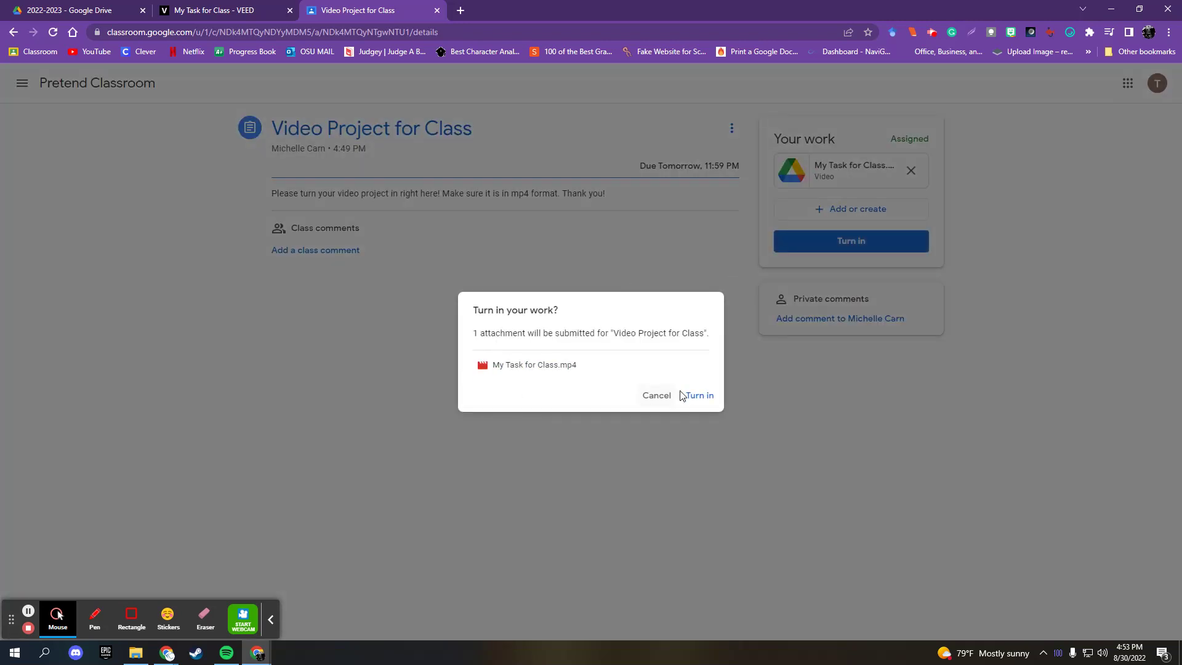
left_click(701, 396)
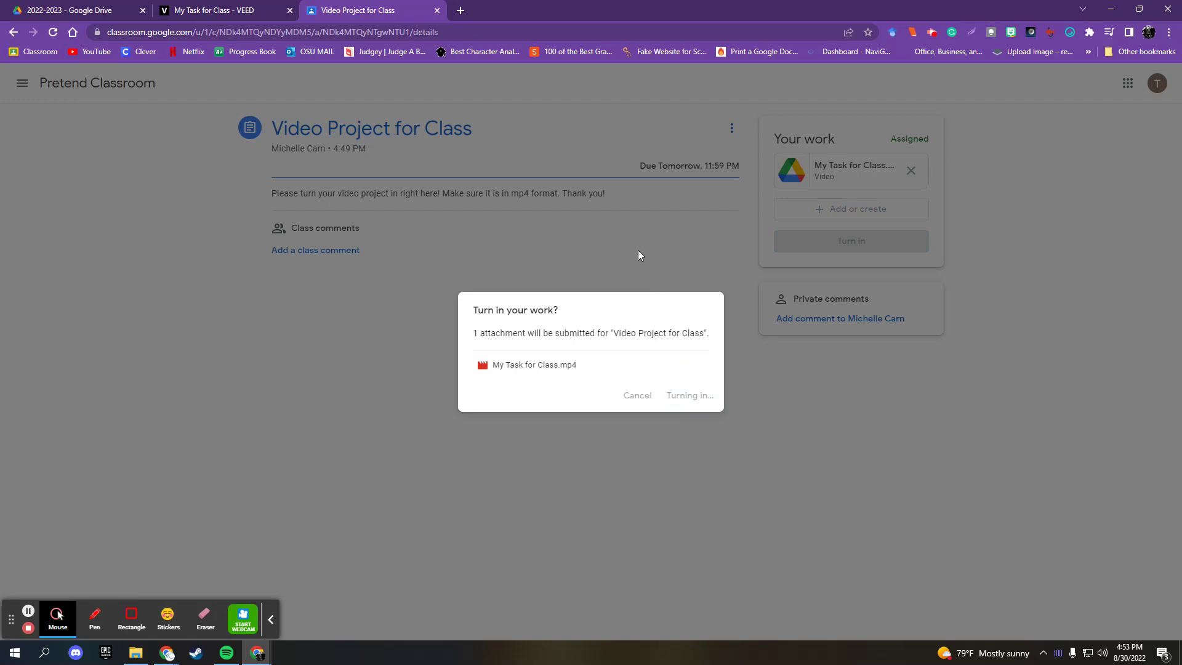